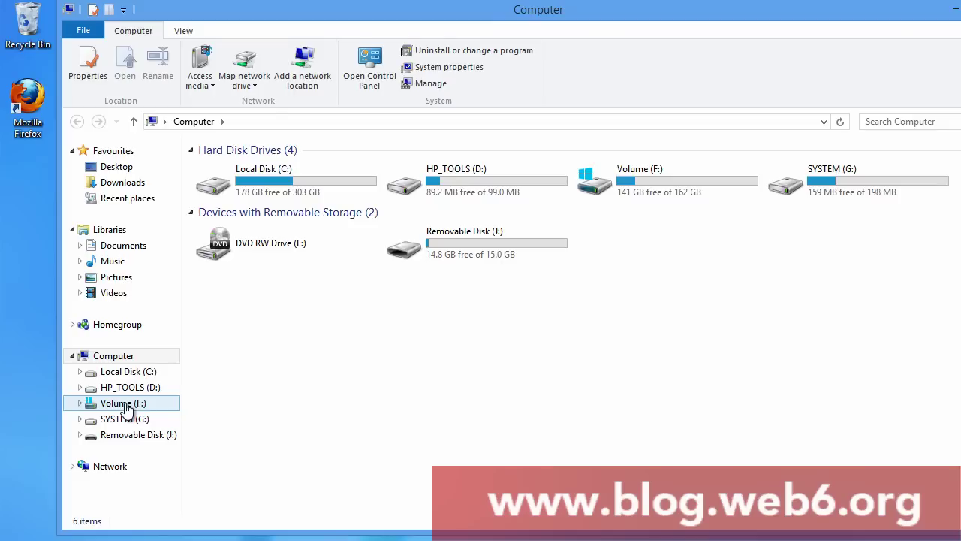
# Try to turn on BitLocker for the Volume (F:) drive
pyautogui.click(124, 404)
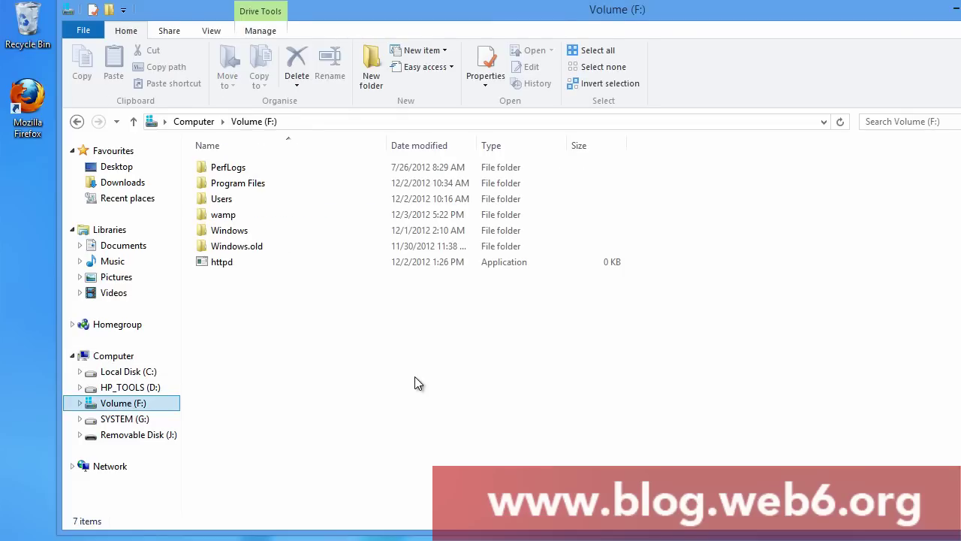
pyautogui.click(261, 33)
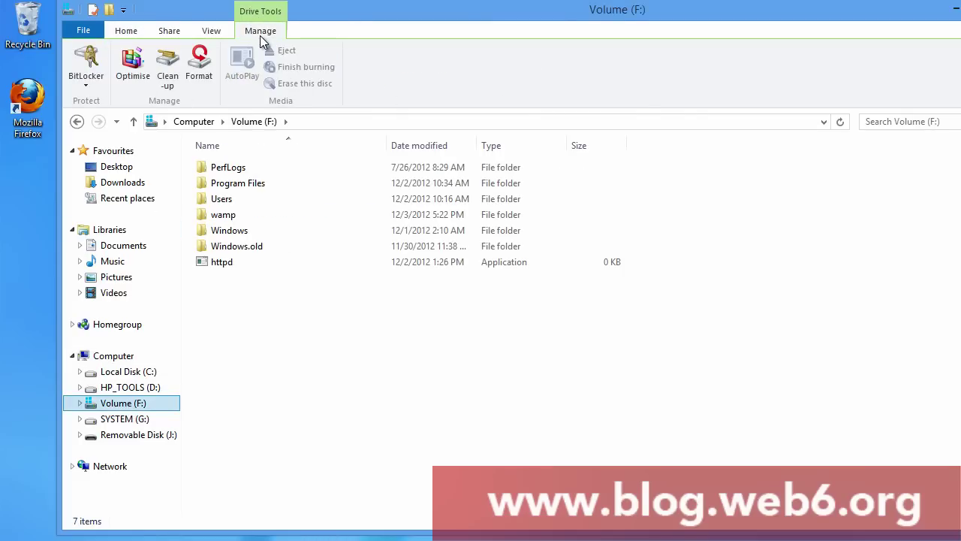
pyautogui.click(85, 90)
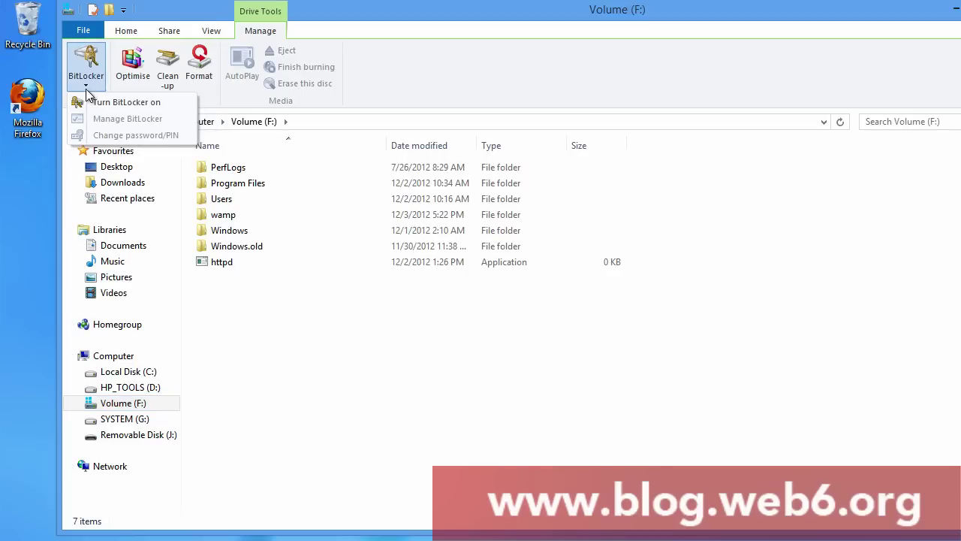
pyautogui.click(105, 104)
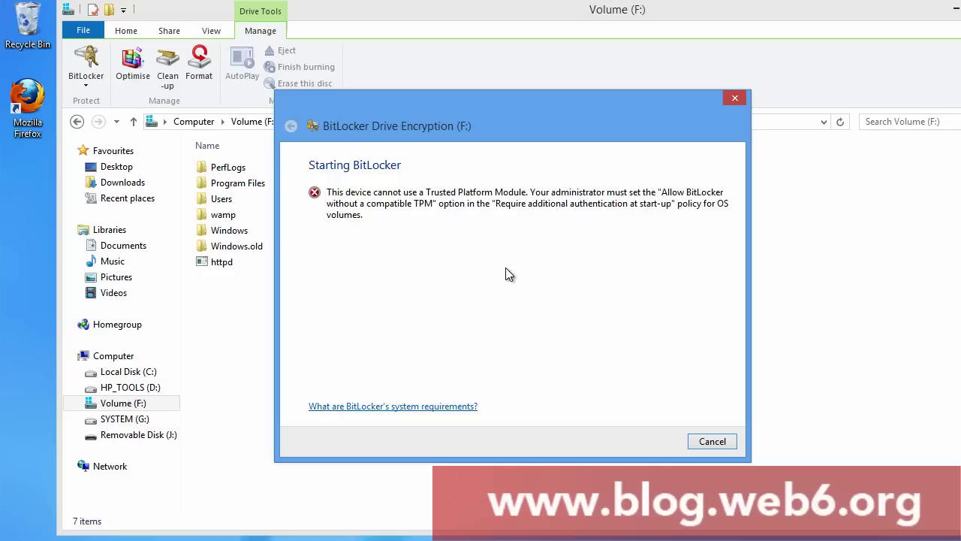
pyautogui.click(710, 440)
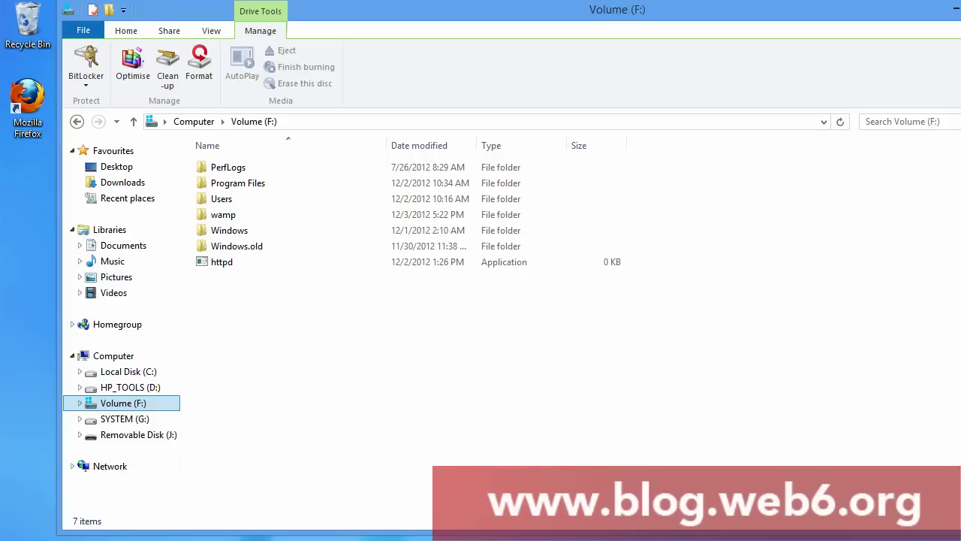
# Search the Control Panel for "group policy" and open the Local Group Policy Editor
pyautogui.moveTo(1, 538)
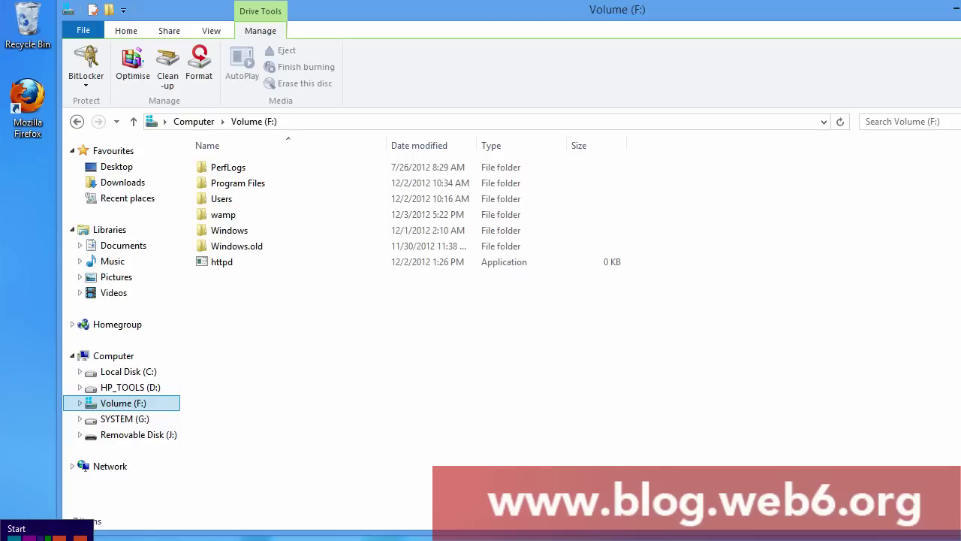
pyautogui.rightClick(2, 538)
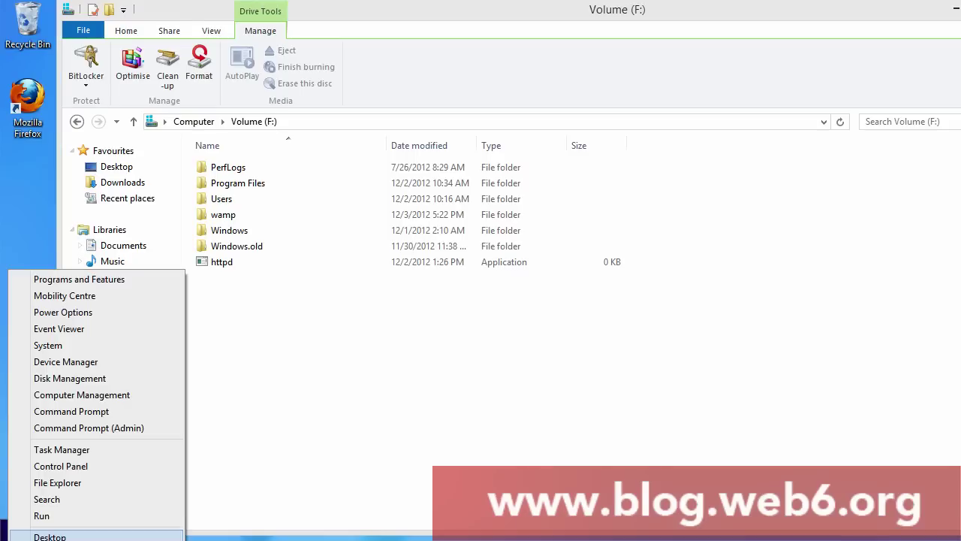
pyautogui.click(55, 467)
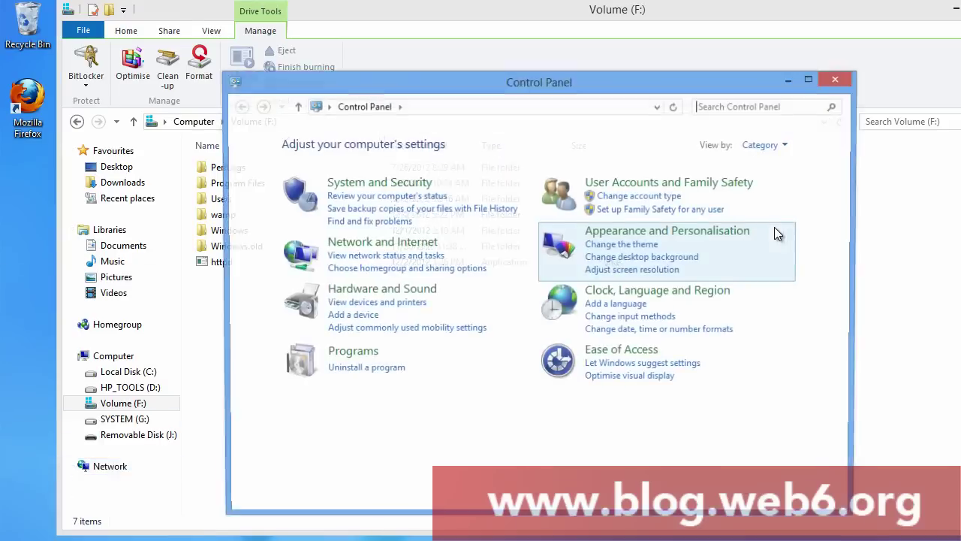
pyautogui.click(736, 106)
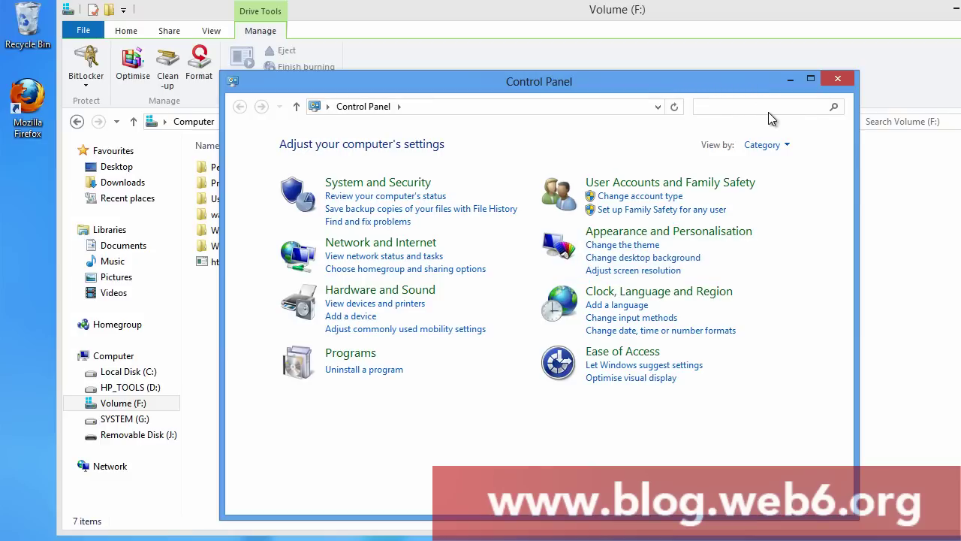
pyautogui.write('gr')
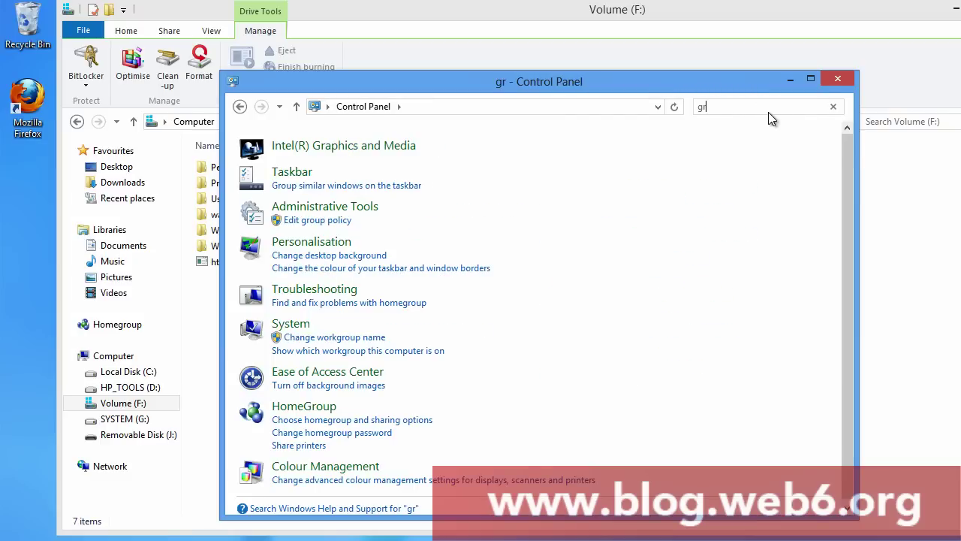
pyautogui.write('oup policy')
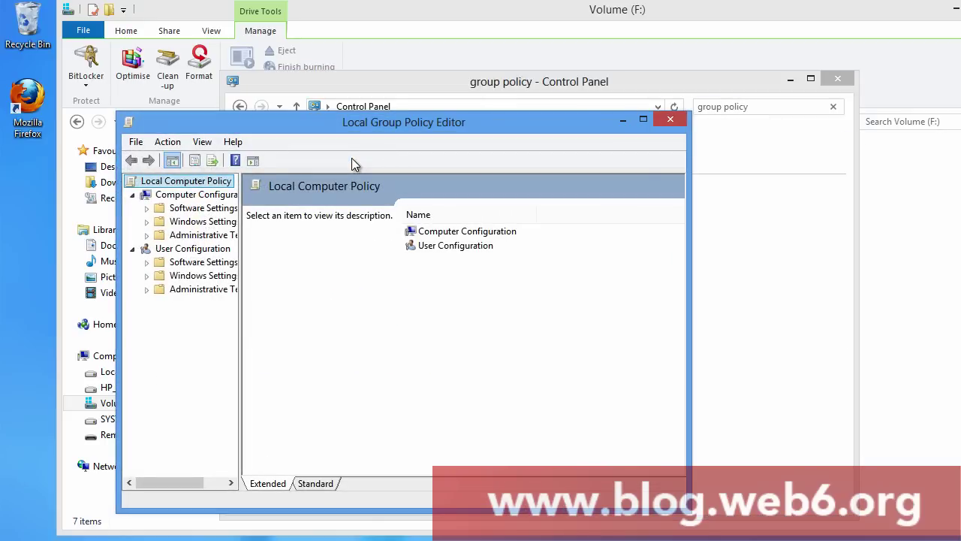
# Enable "Require additional authentication at startup" for BitLocker operating system drives, allowing BitLocker without a compatible TPM, and close the policy editor and Control Panel
pyautogui.moveTo(240, 225); pyautogui.dragTo(352, 157)
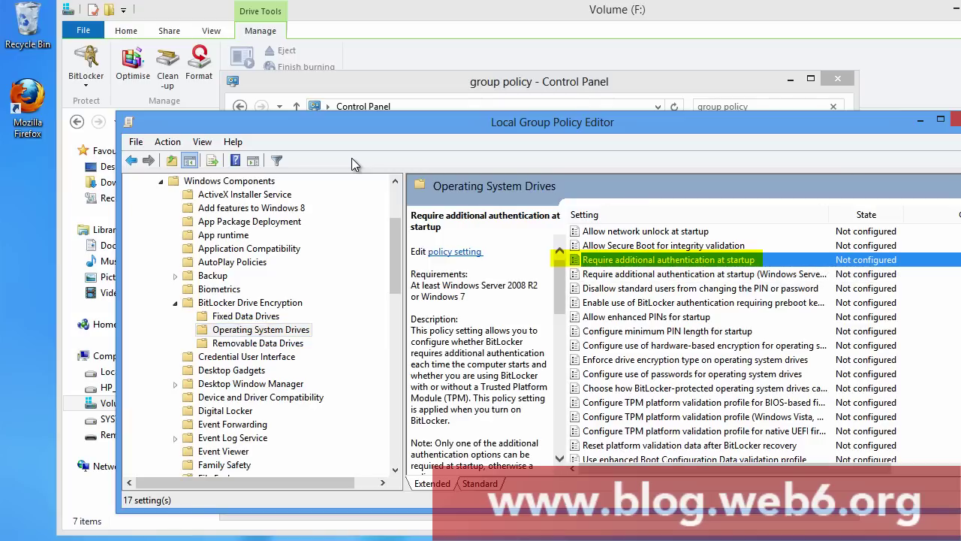
pyautogui.hotkey('shift', 'F10')
pyautogui.press('Down')
pyautogui.press('Return')
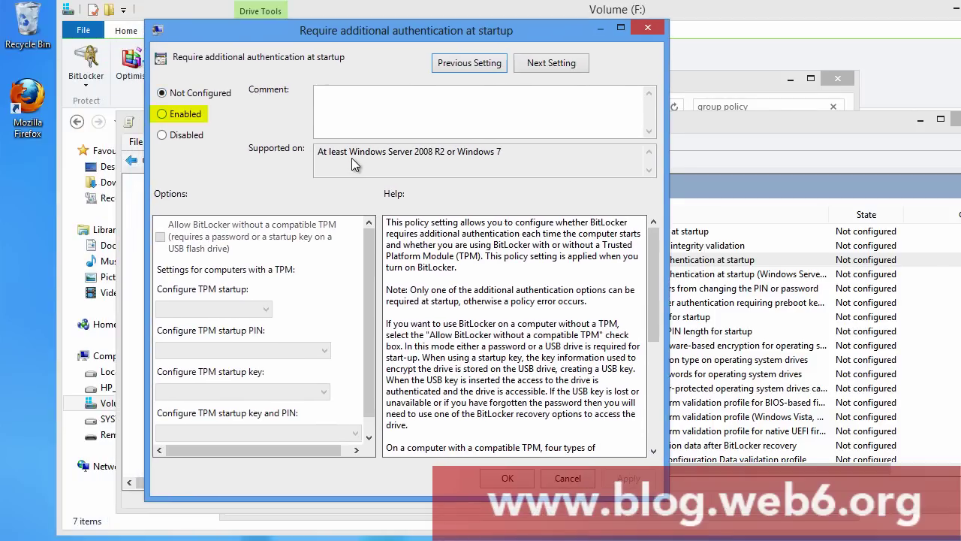
pyautogui.hotkey('alt', 'e')
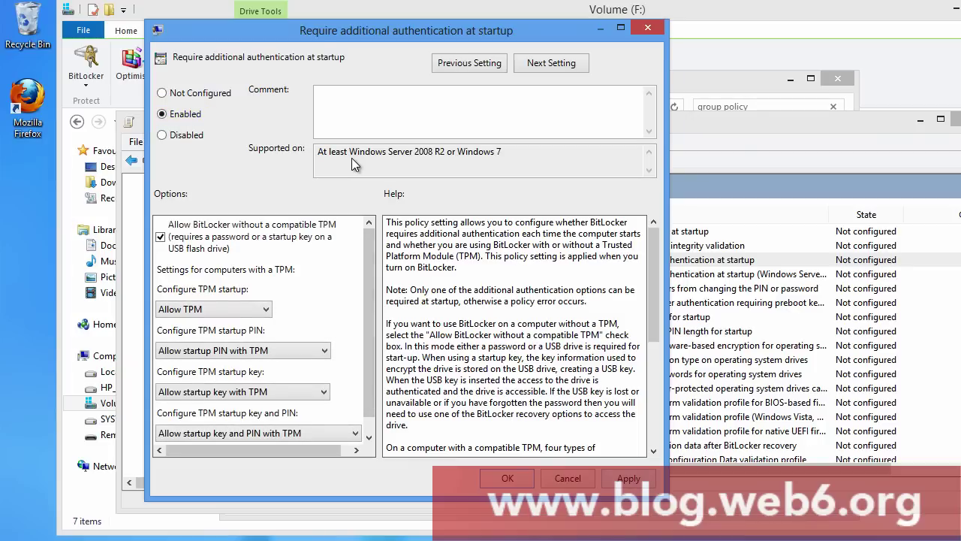
pyautogui.press('Return')
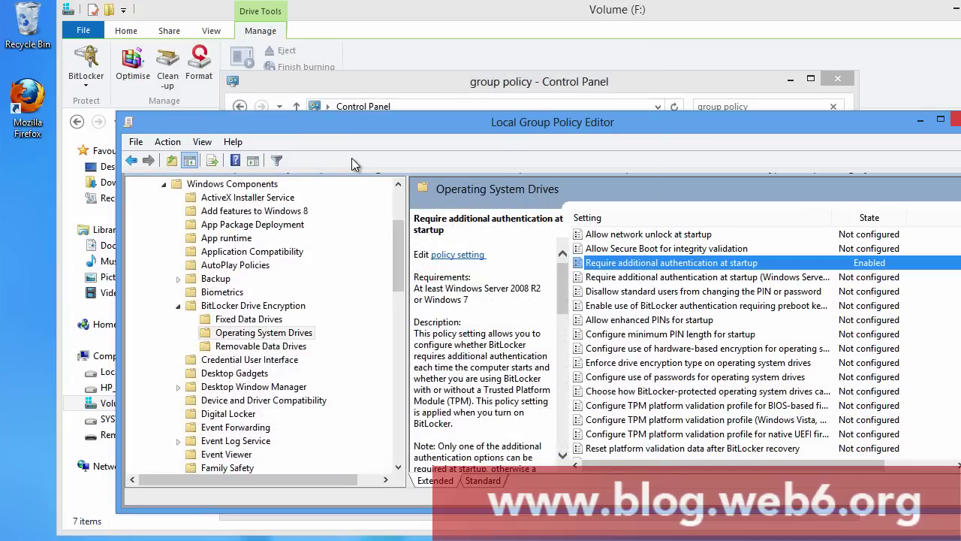
pyautogui.click(954, 118)
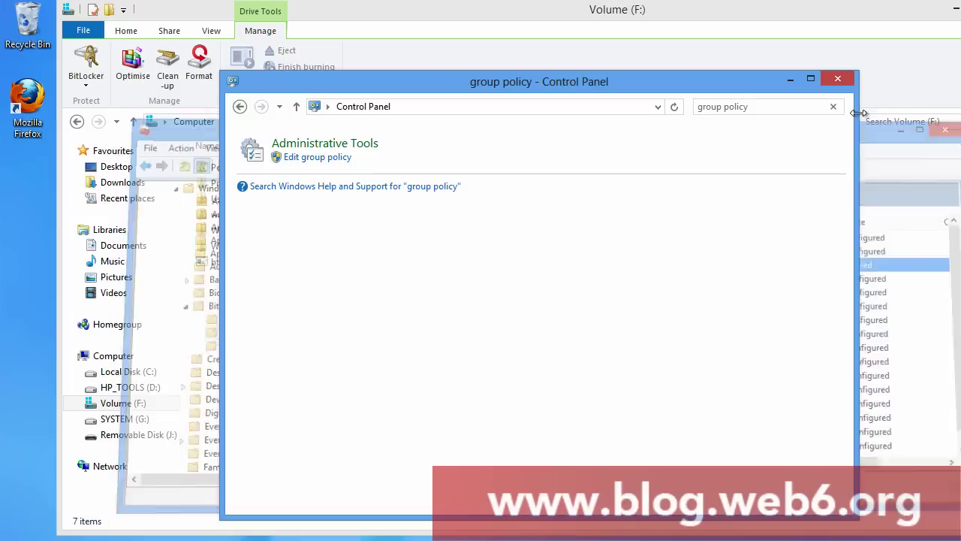
pyautogui.click(838, 79)
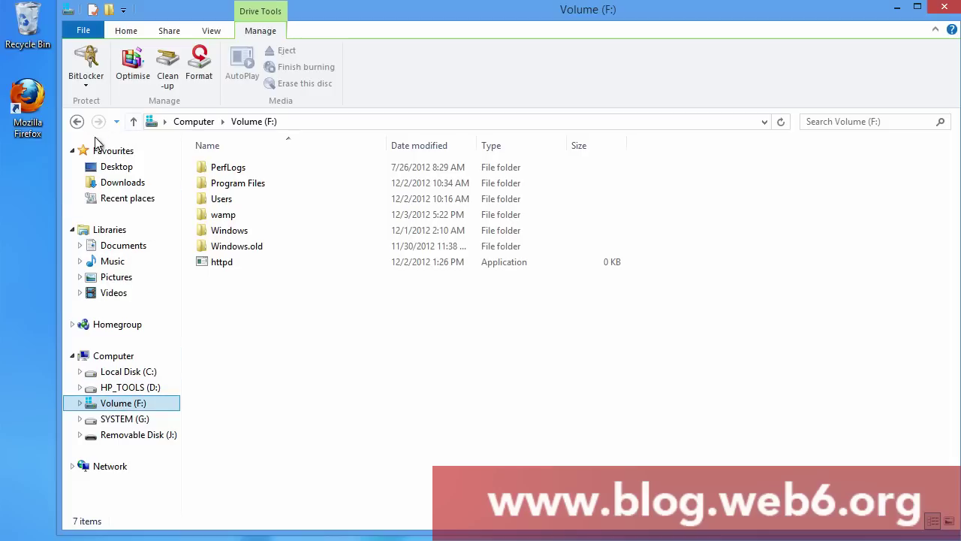
# Start BitLocker setup for Volume (F:) and choose entering a password as the start-up unlock method
pyautogui.click(85, 85)
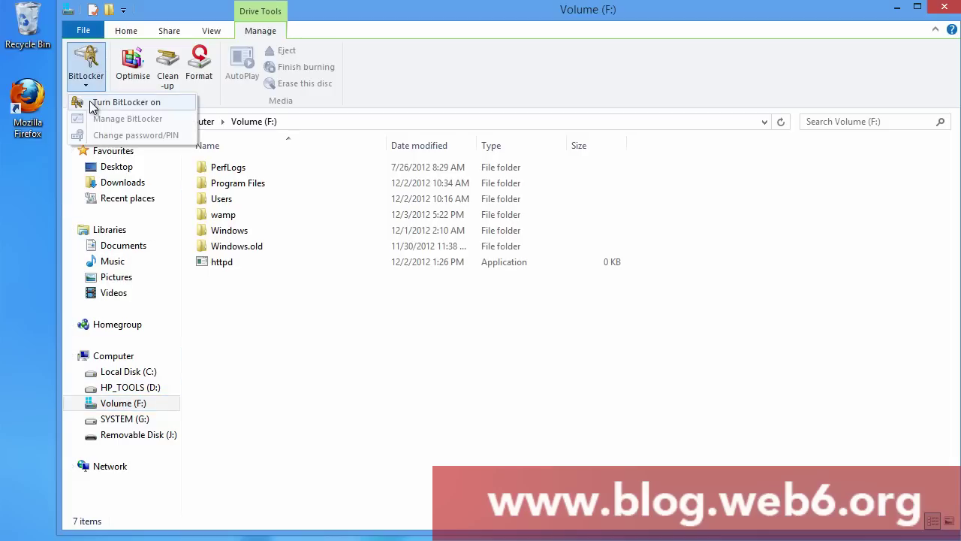
pyautogui.click(146, 108)
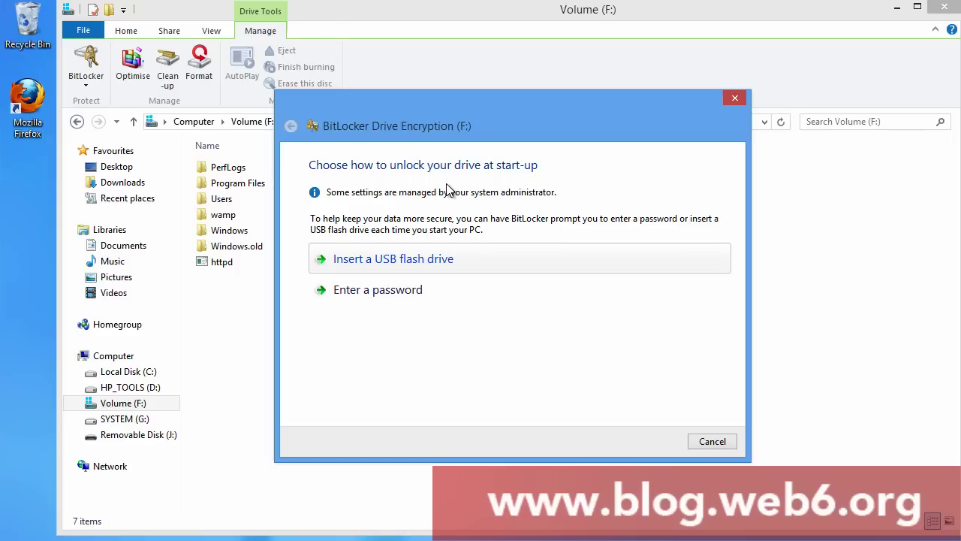
pyautogui.press('Tab')
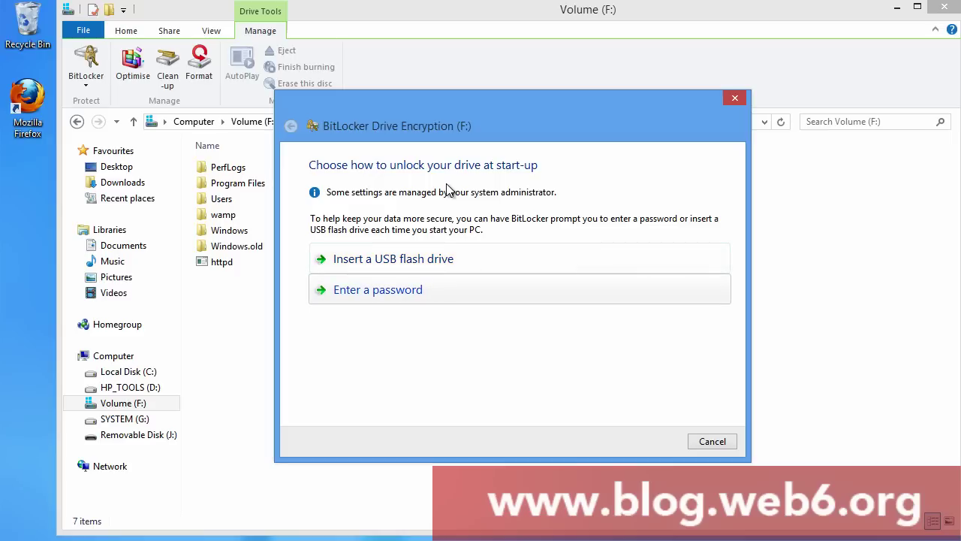
pyautogui.press('Return')
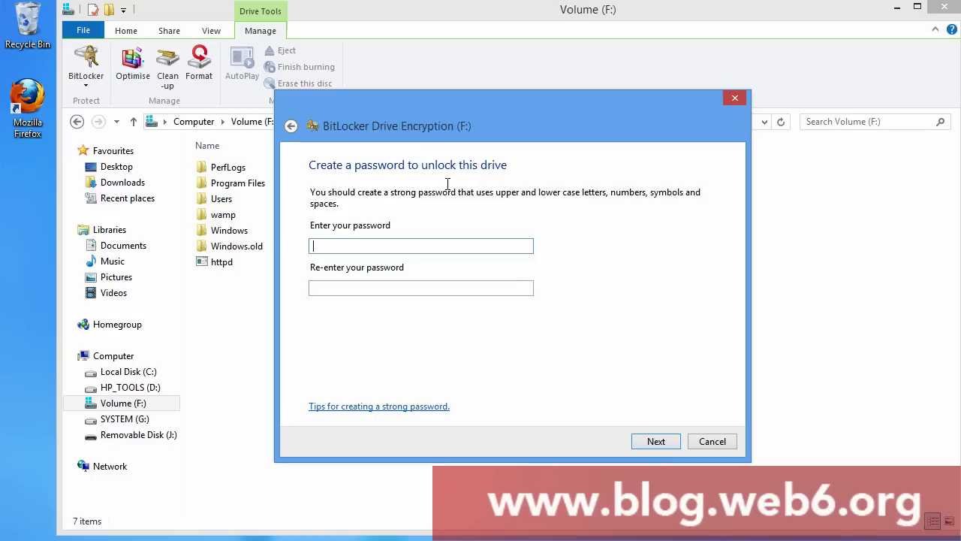
# Enter and re-enter the password that unlocks the drive, and continue to the recovery key backup
pyautogui.write('*********')
pyautogui.press('Tab')
pyautogui.write('******')
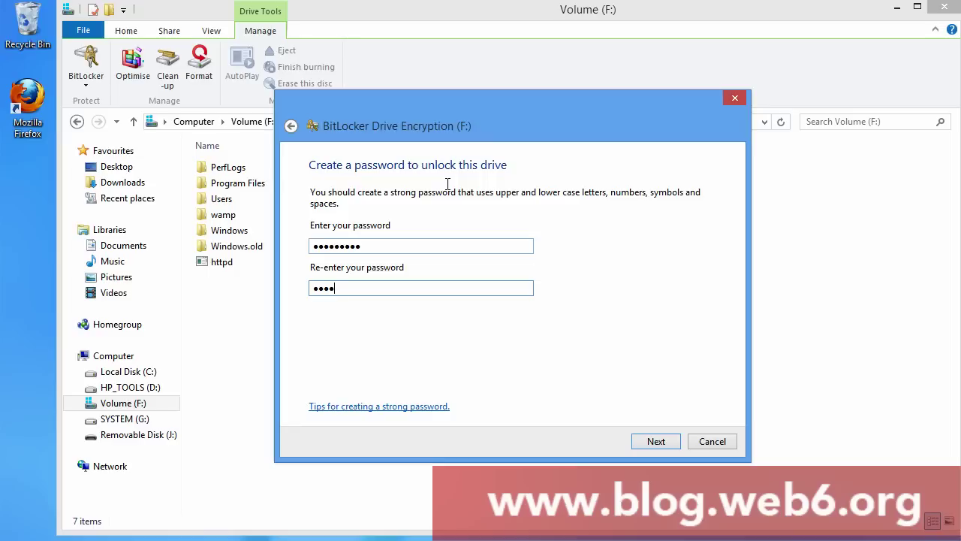
pyautogui.write('***')
pyautogui.press('Tab')
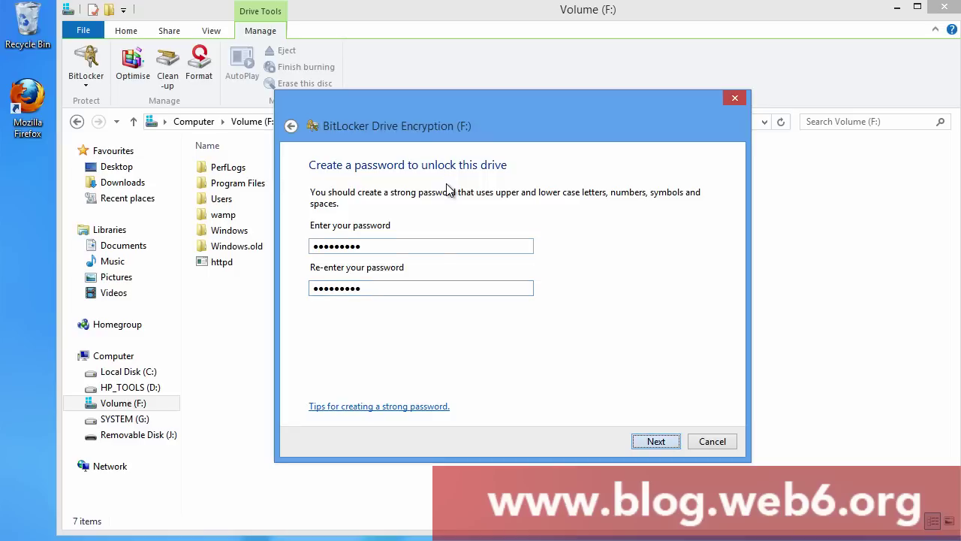
pyautogui.press('Return')
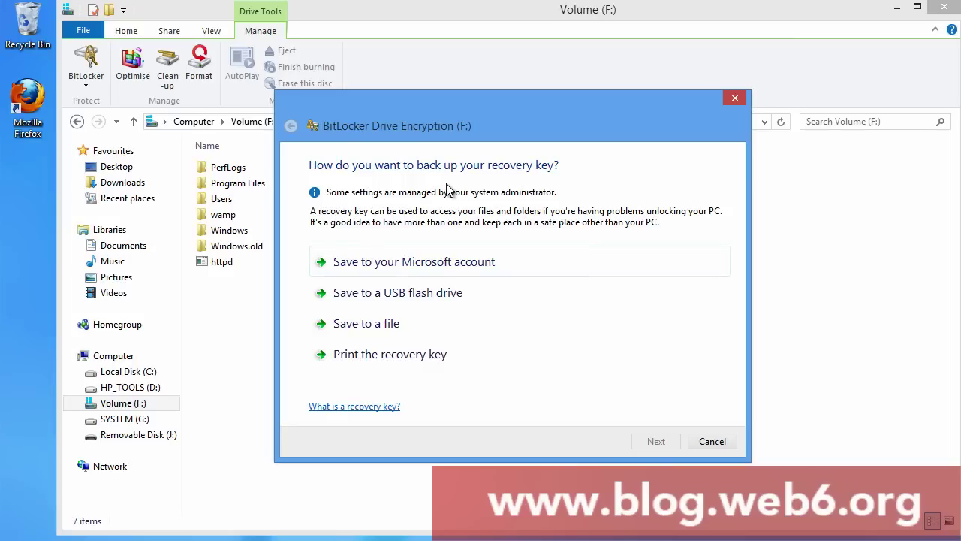
# Back up the recovery key to the USB flash drive Removable Disk (J:) and continue to the encryption options
pyautogui.press('Tab')
pyautogui.press('Tab')
pyautogui.press('Tab')
pyautogui.press('Tab')
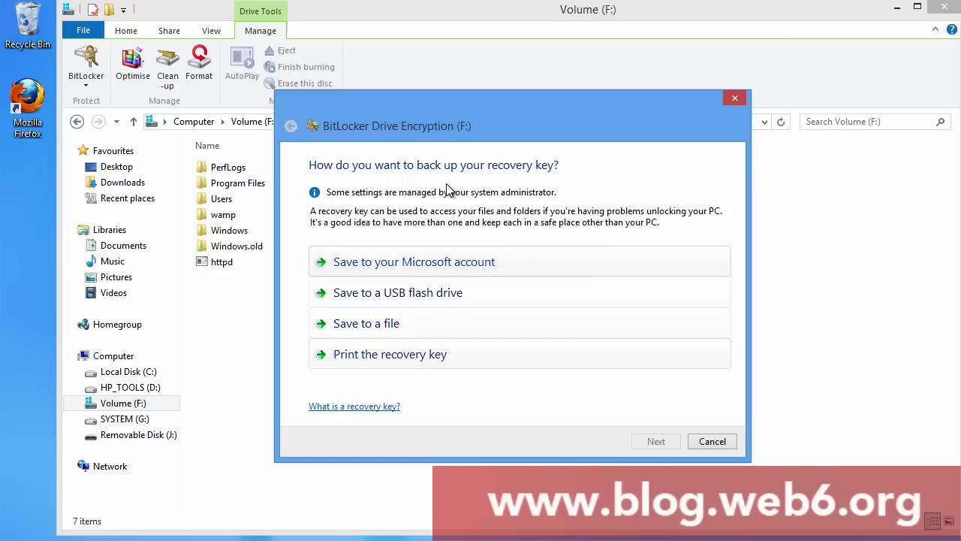
pyautogui.hotkey('shift', 'Tab')
pyautogui.press('Tab')
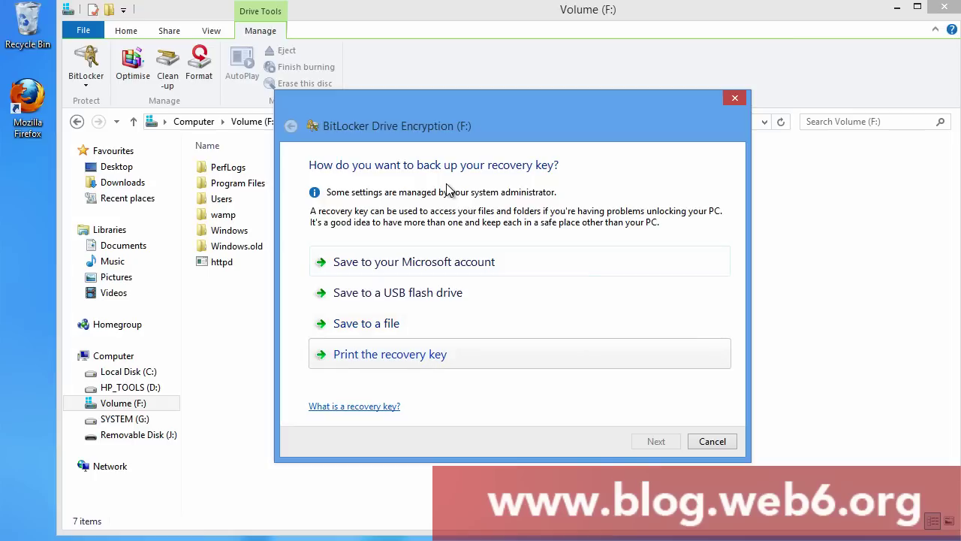
pyautogui.hotkey('shift', 'Tab')
pyautogui.hotkey('shift', 'Tab')
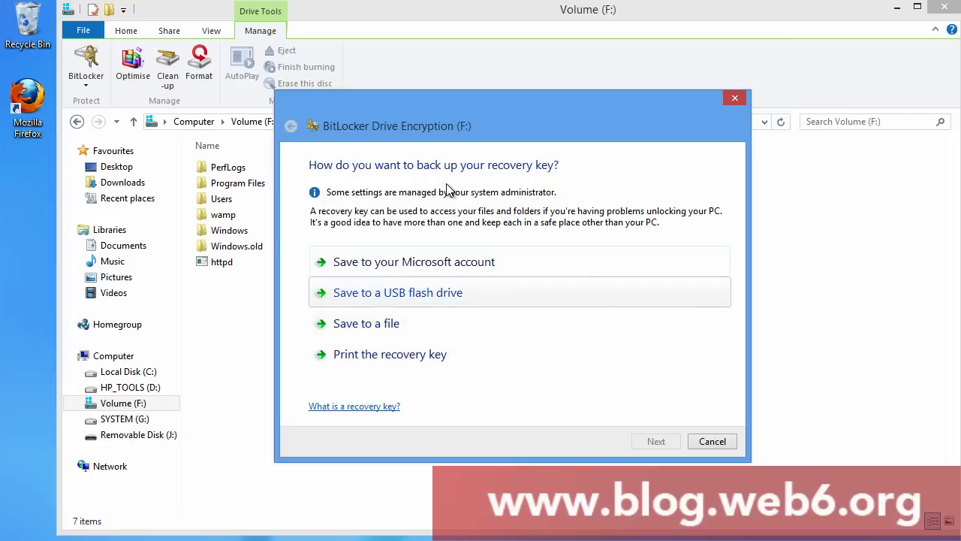
pyautogui.press('Tab')
pyautogui.press('Tab')
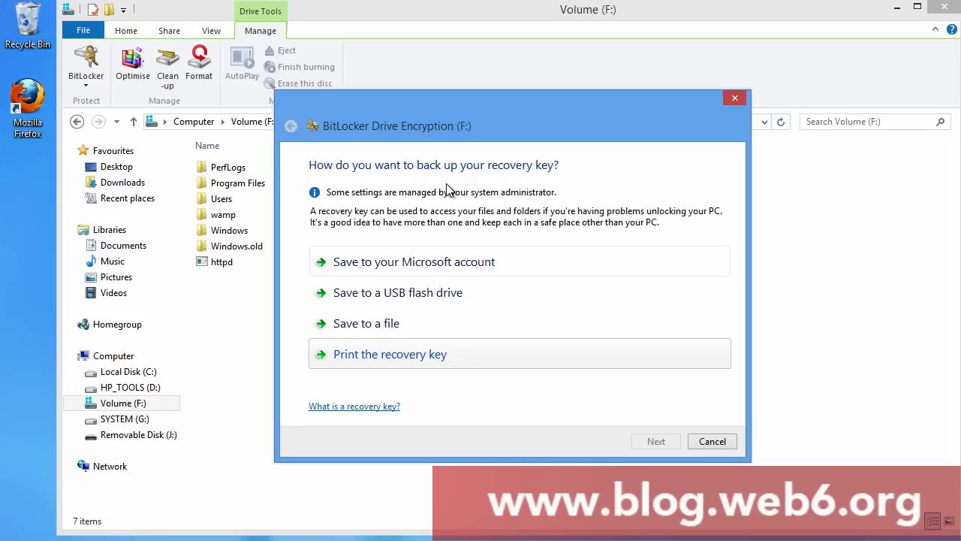
pyautogui.hotkey('shift', 'Tab')
pyautogui.hotkey('shift', 'Tab')
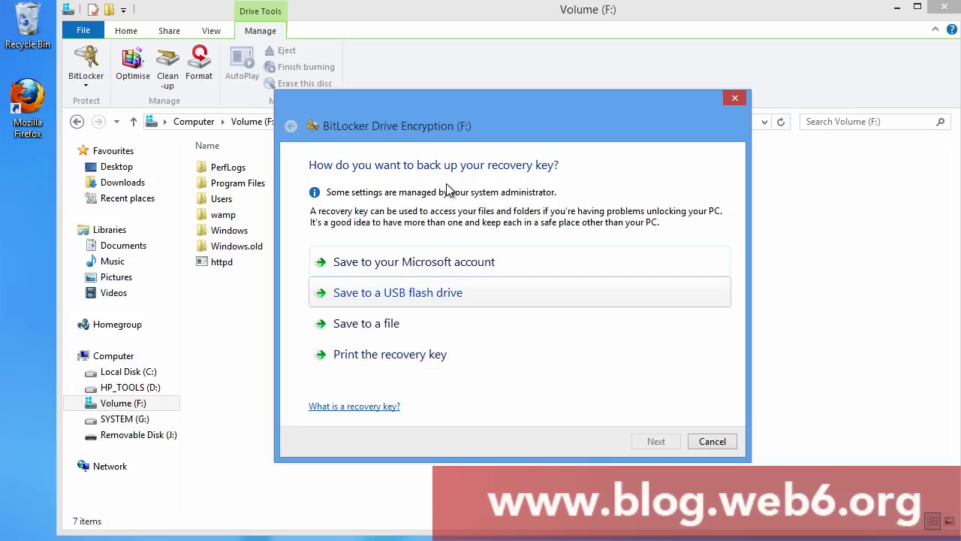
pyautogui.press('Return')
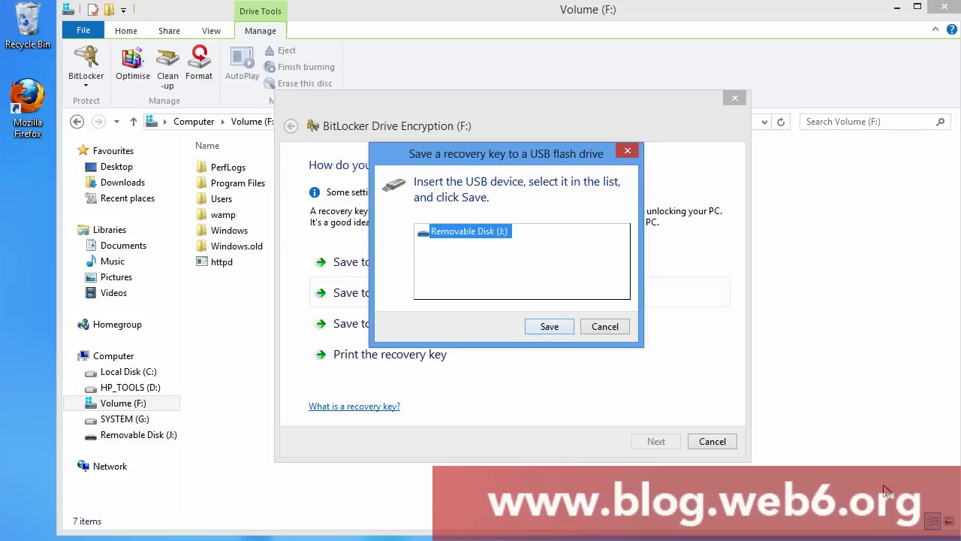
pyautogui.press('Return')
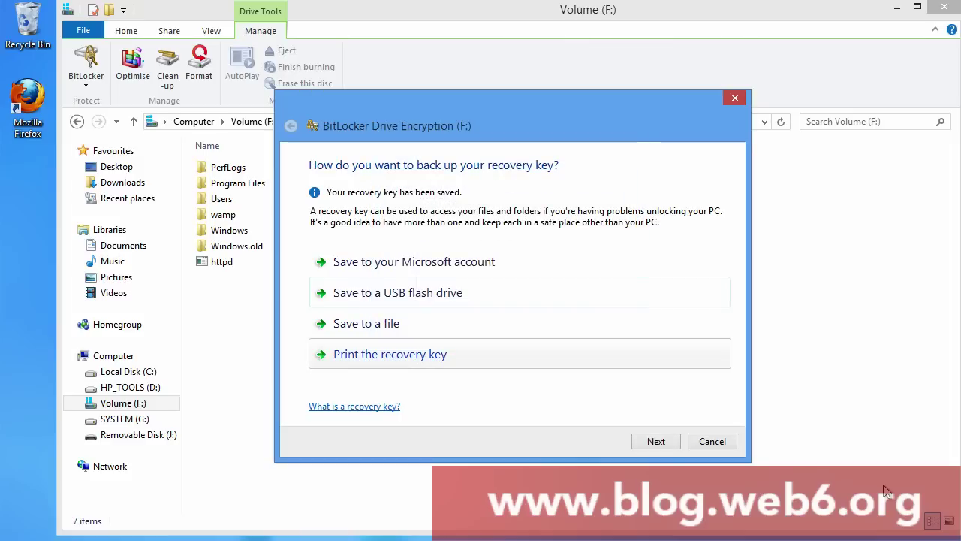
pyautogui.press('Return')
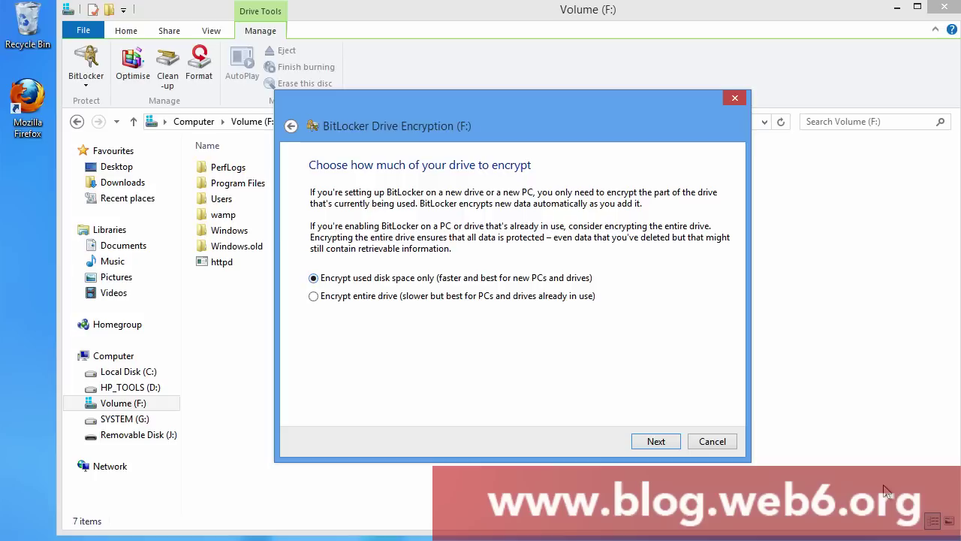
# Choose to encrypt used disk space only and continue with the BitLocker system check enabled
pyautogui.press('Return')
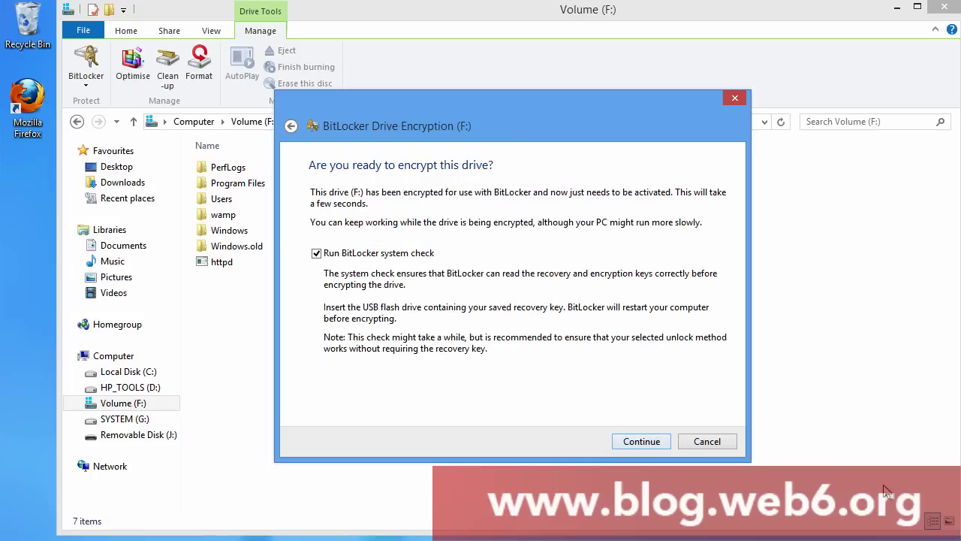
pyautogui.press('Return')
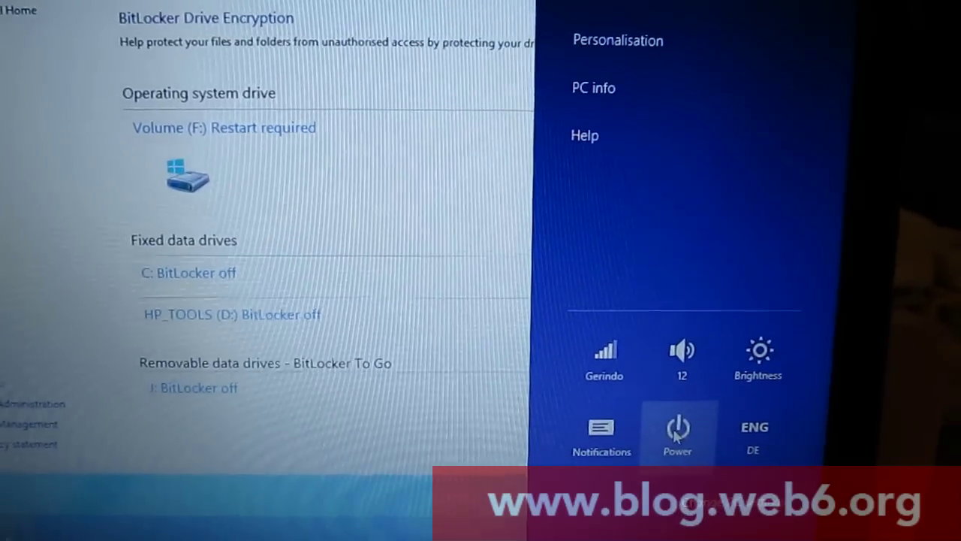
# Restart the computer and enter the BitLocker password to unlock the drive at start-up
pyautogui.click(674, 435)
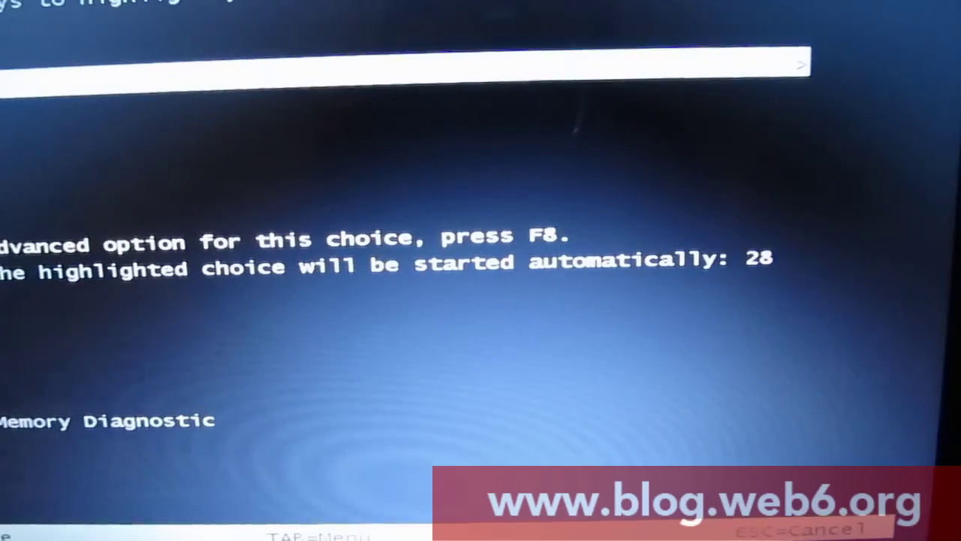
pyautogui.press('Down')
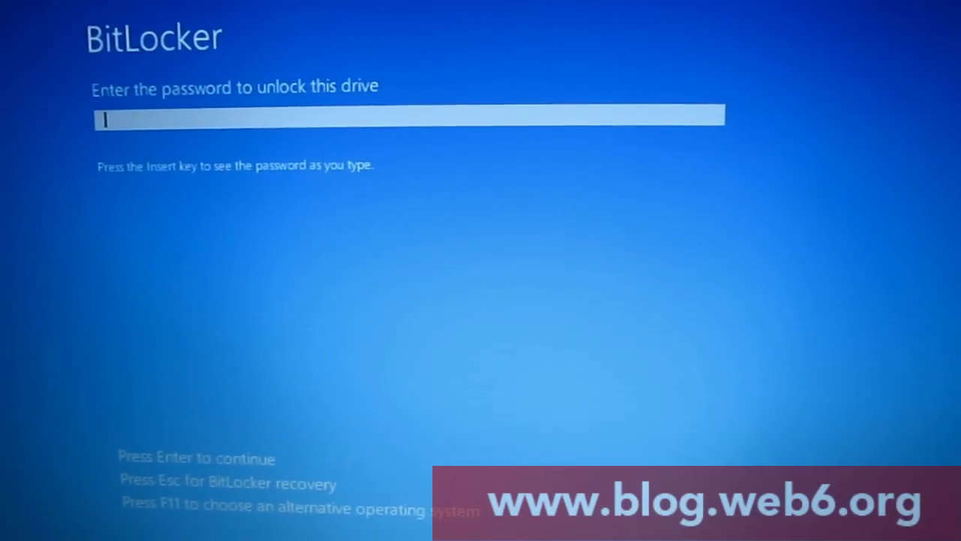
pyautogui.write('••••••••')
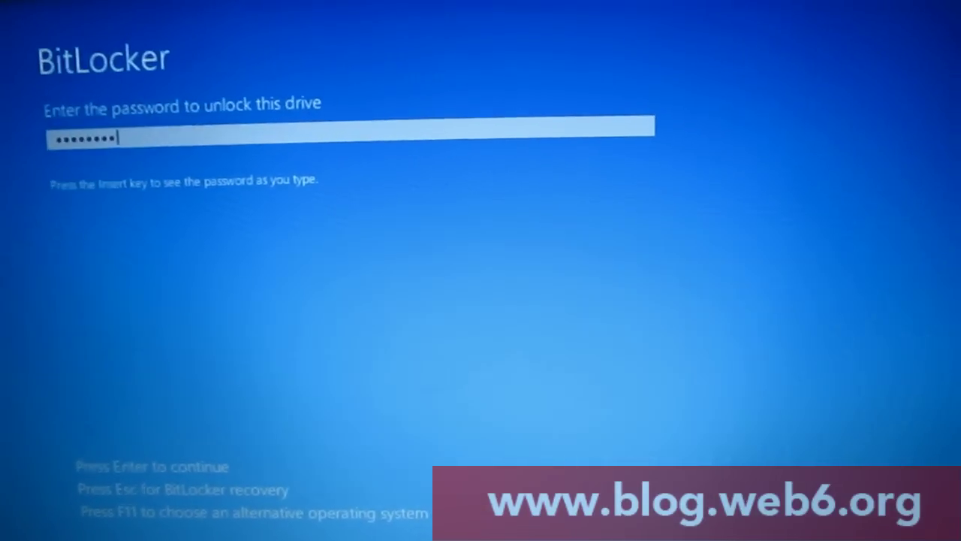